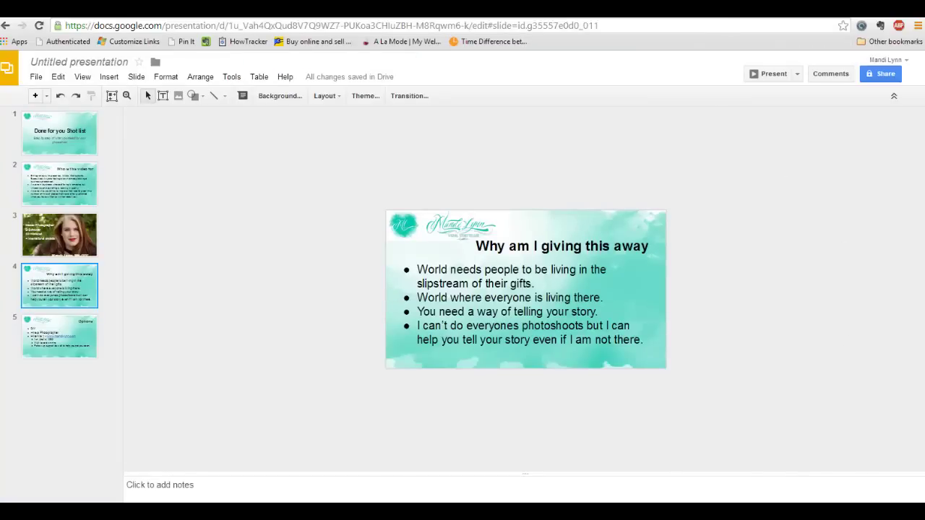
Step: Switch from Google Slides to the Trello template board showing its five lists
key(ctrl+Tab)
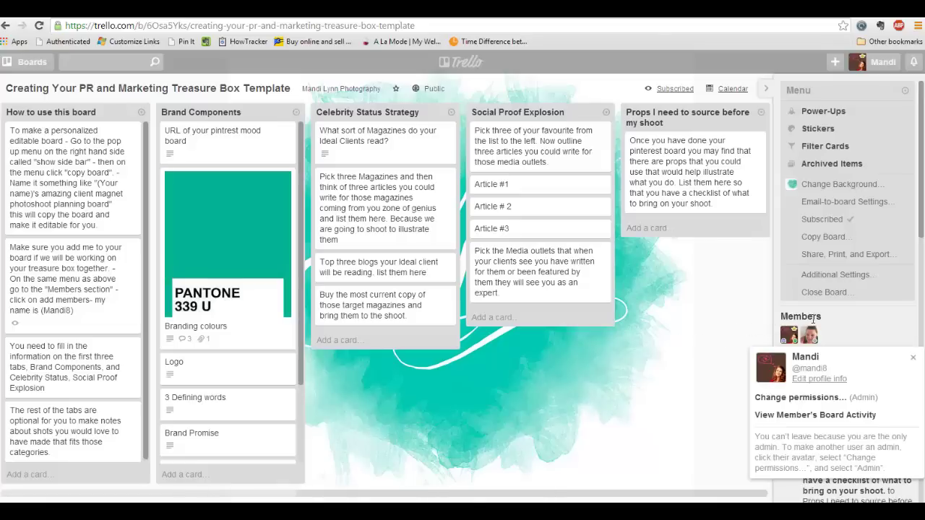
click(790, 336)
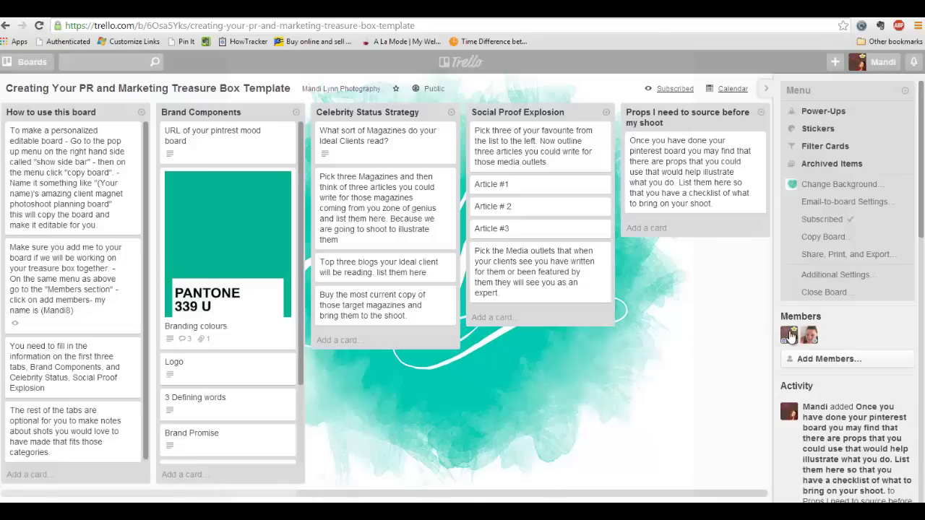
click(789, 337)
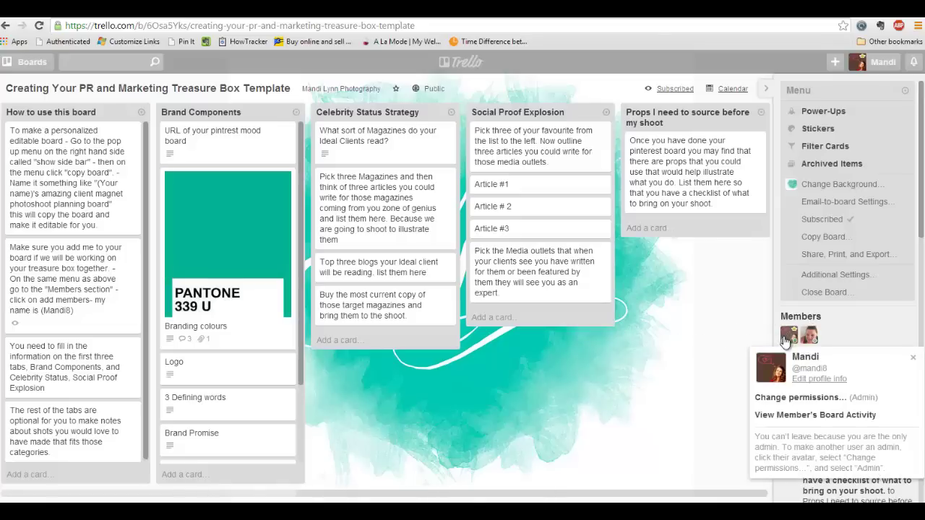
Step: Edit the 'How to use this board' card title, replacing 'three' with '4' tabs
click(98, 361)
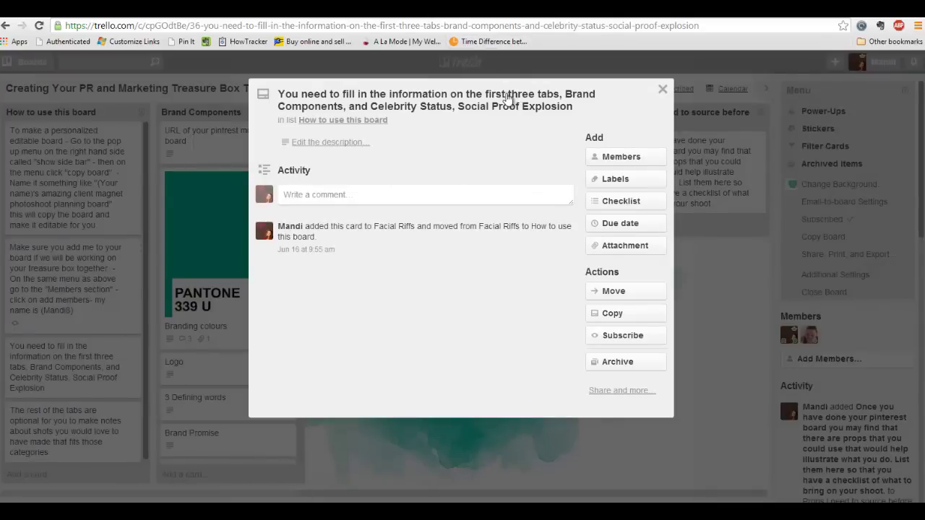
click(509, 94)
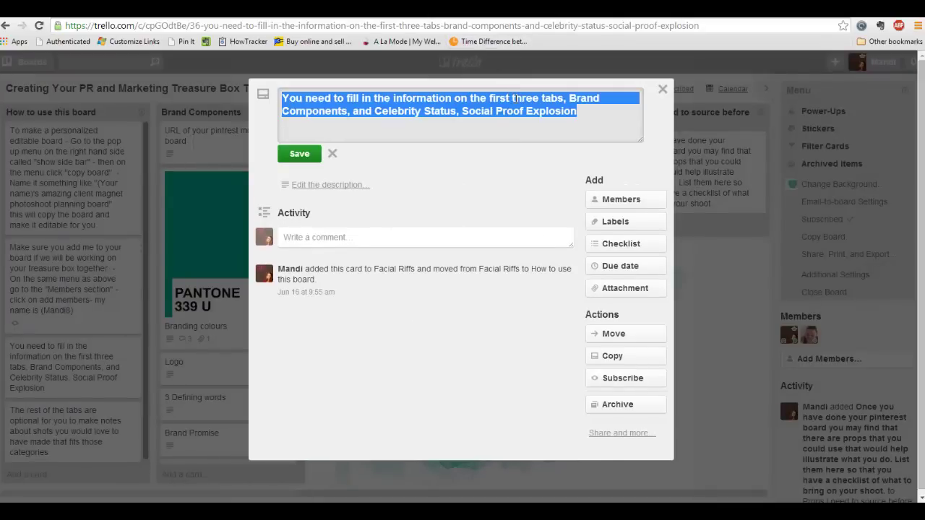
drag(513, 98, 540, 99)
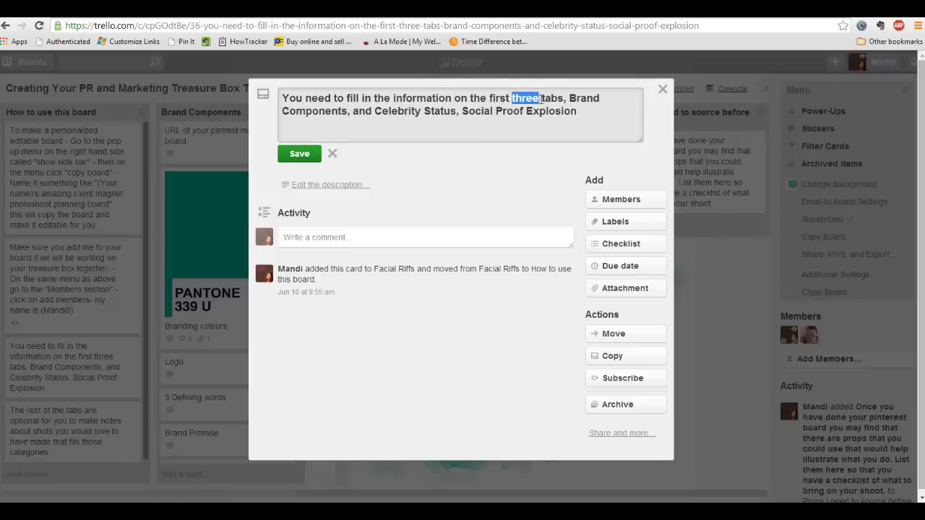
text(4)
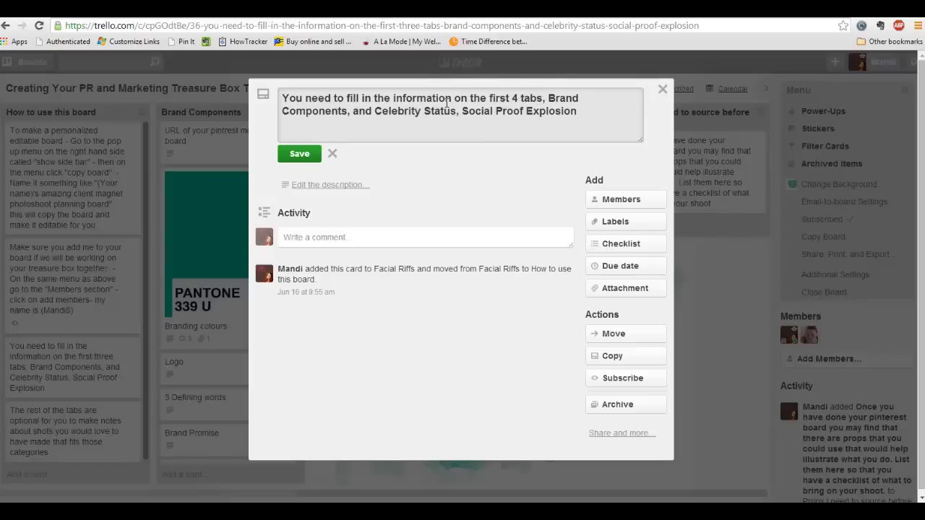
click(299, 153)
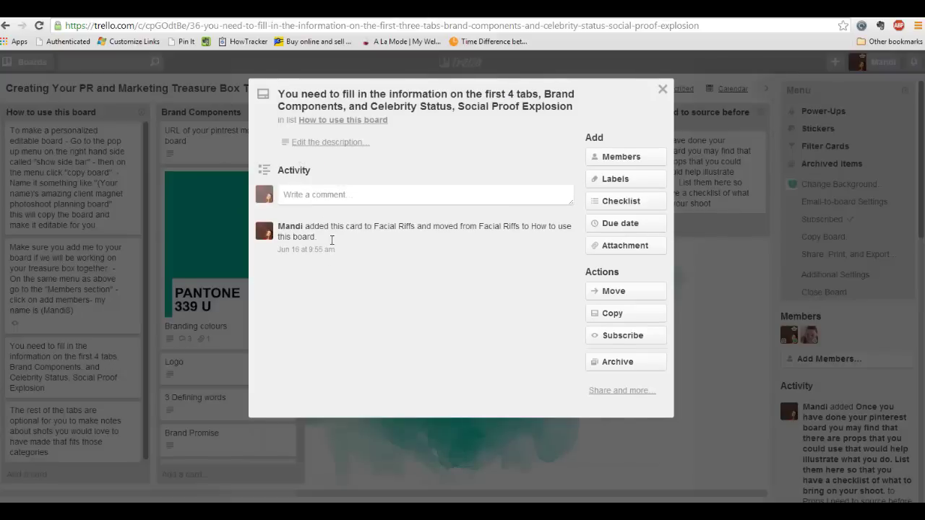
click(427, 458)
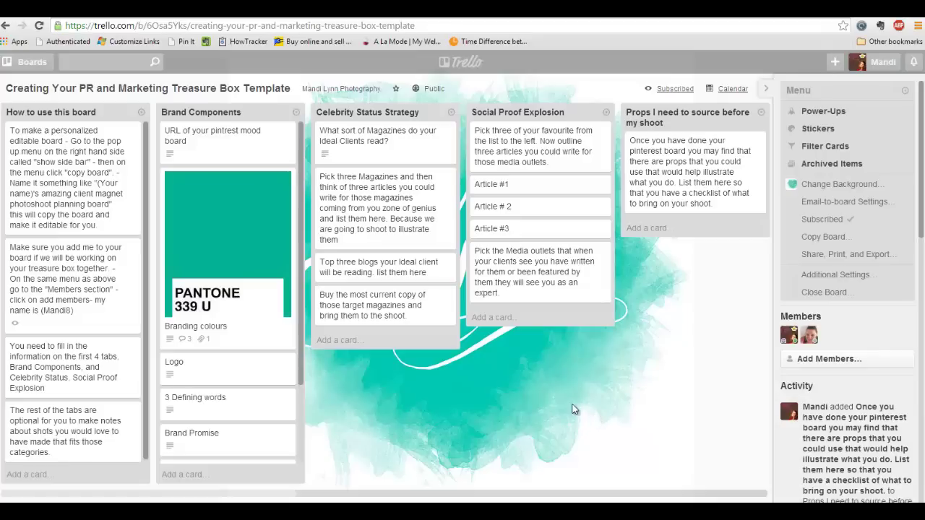
click(208, 140)
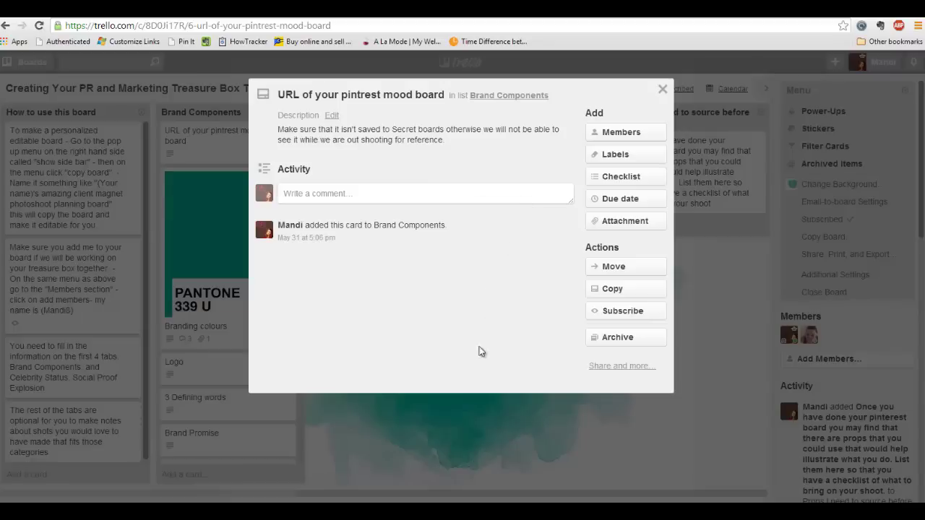
click(502, 418)
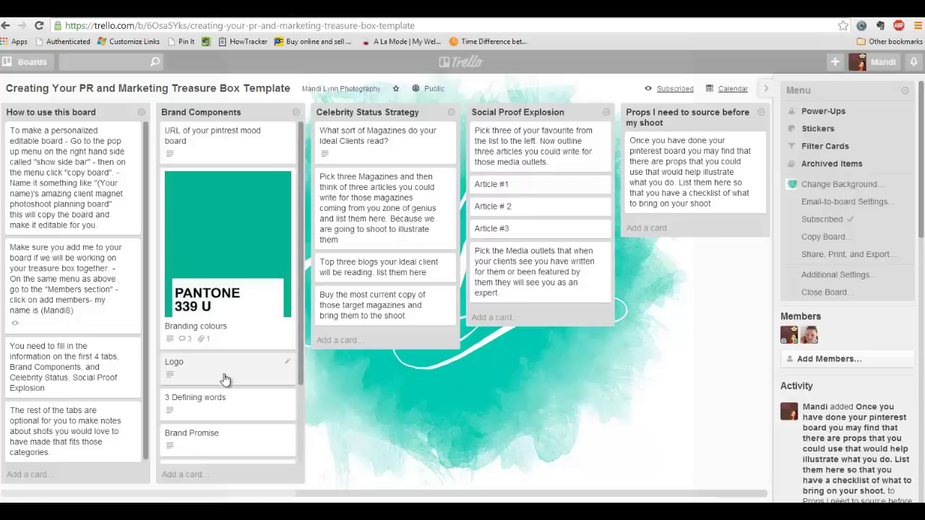
click(206, 404)
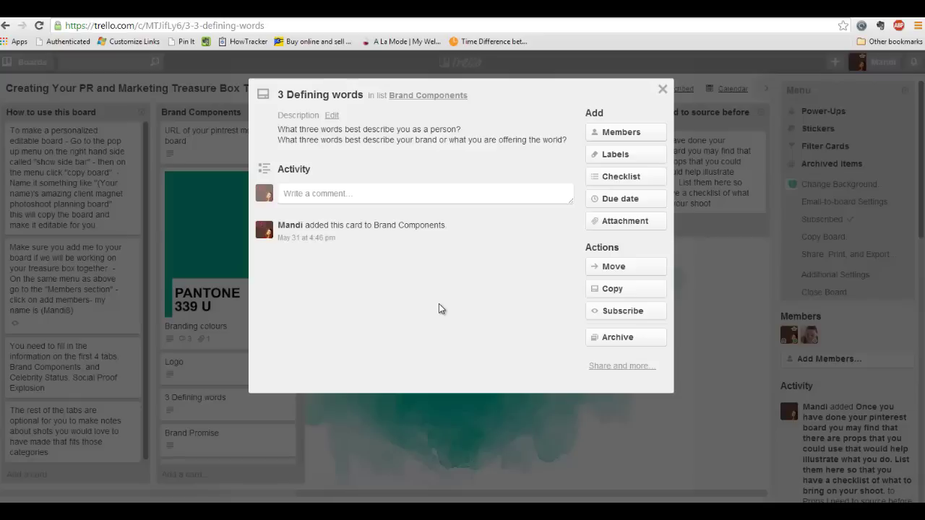
click(431, 430)
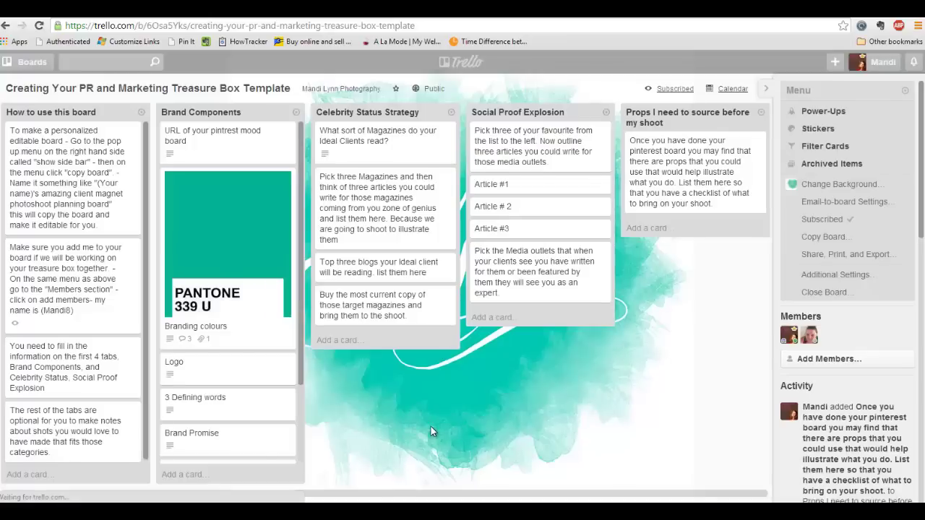
click(250, 448)
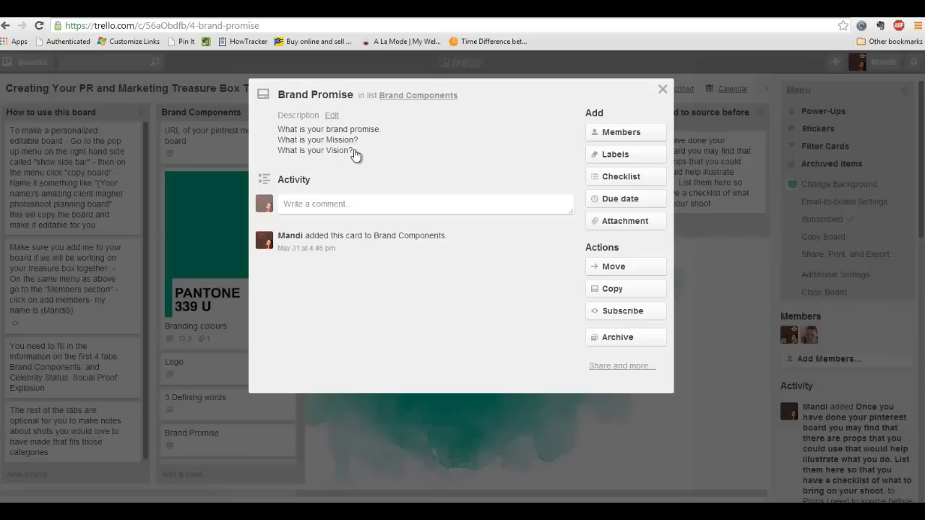
click(403, 438)
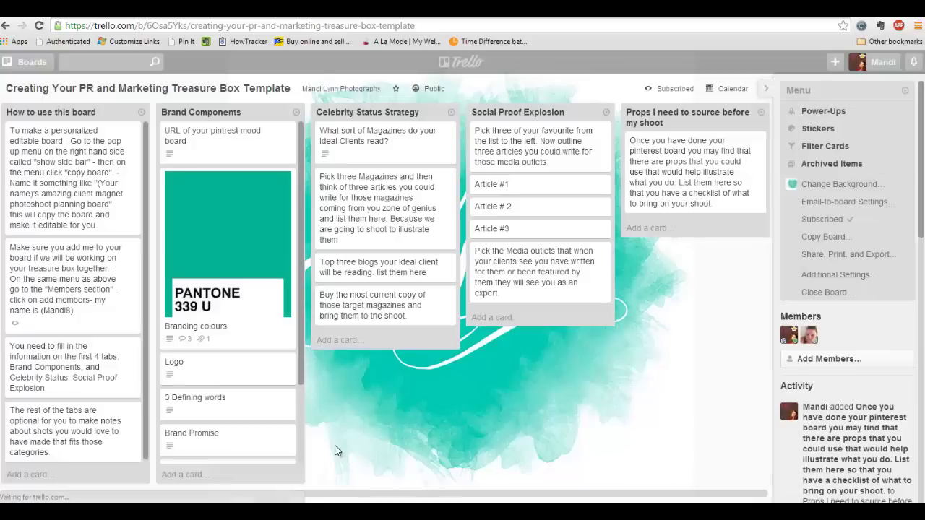
drag(300, 347, 302, 443)
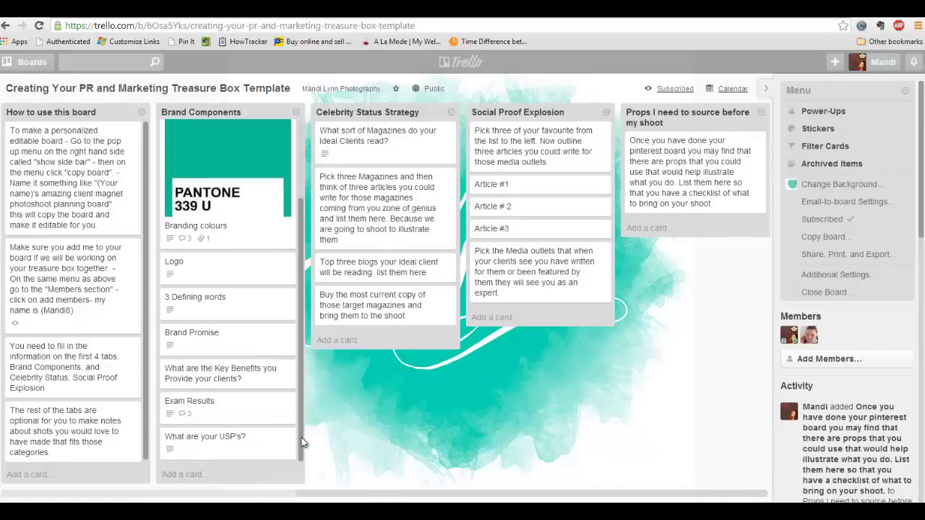
click(224, 382)
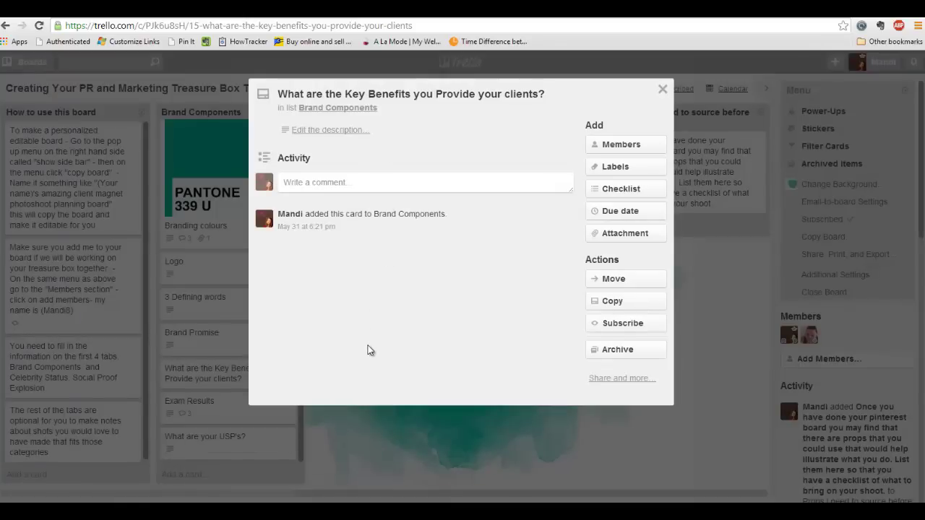
Step: Drag the 'What are your USP's?' card above Exam Results and review its details
click(341, 450)
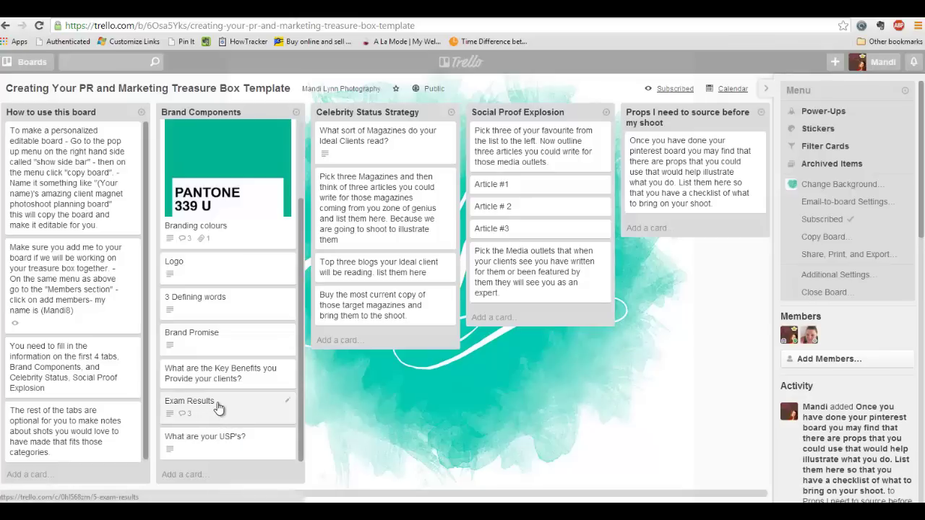
drag(233, 431, 228, 401)
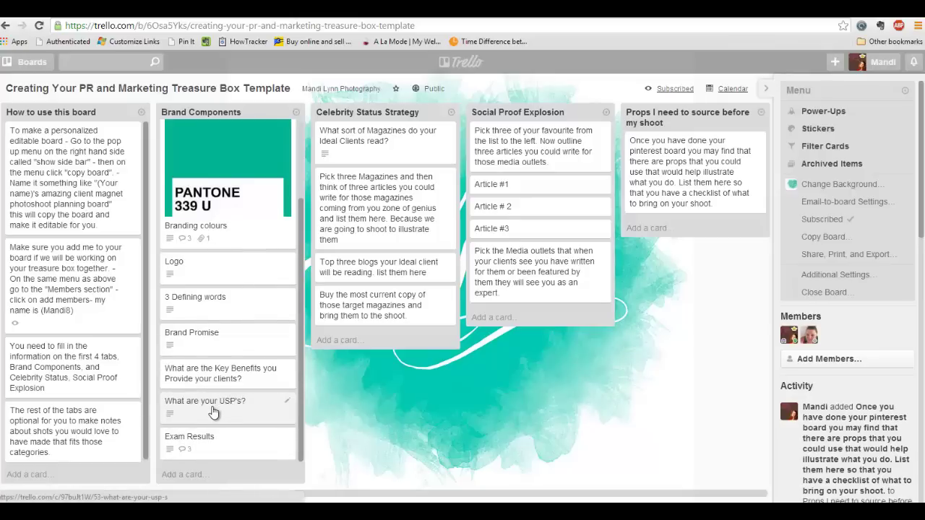
click(214, 412)
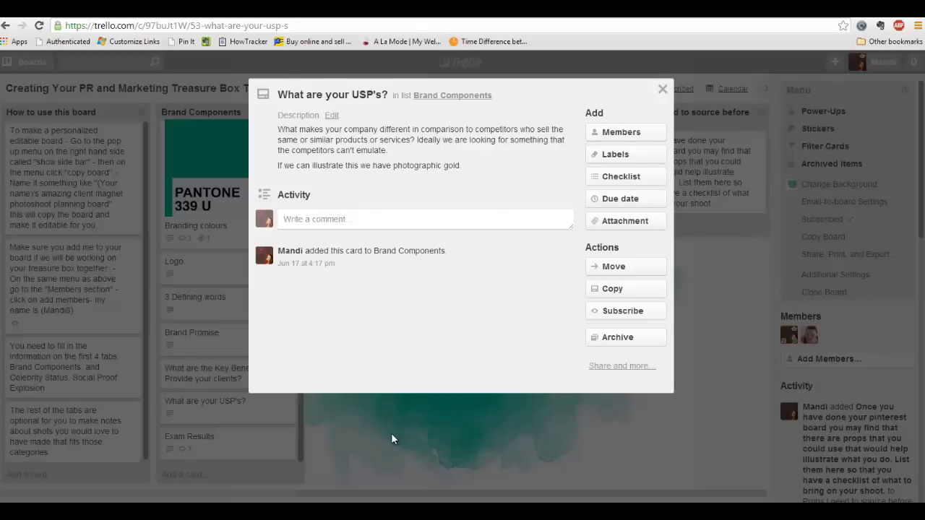
click(391, 433)
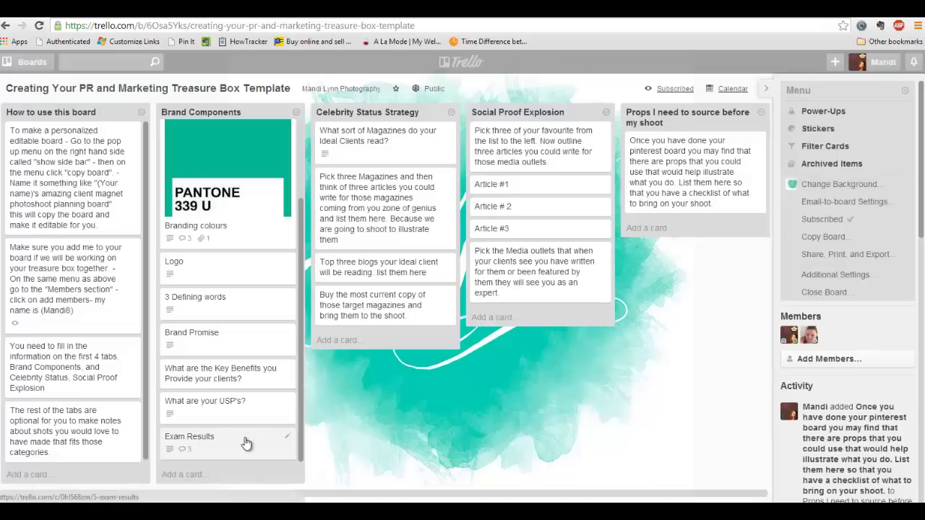
click(244, 443)
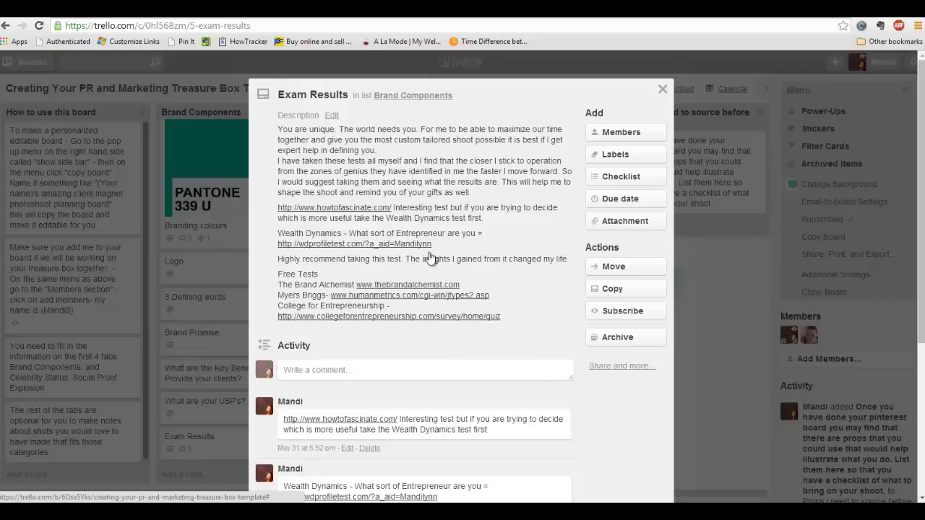
click(487, 276)
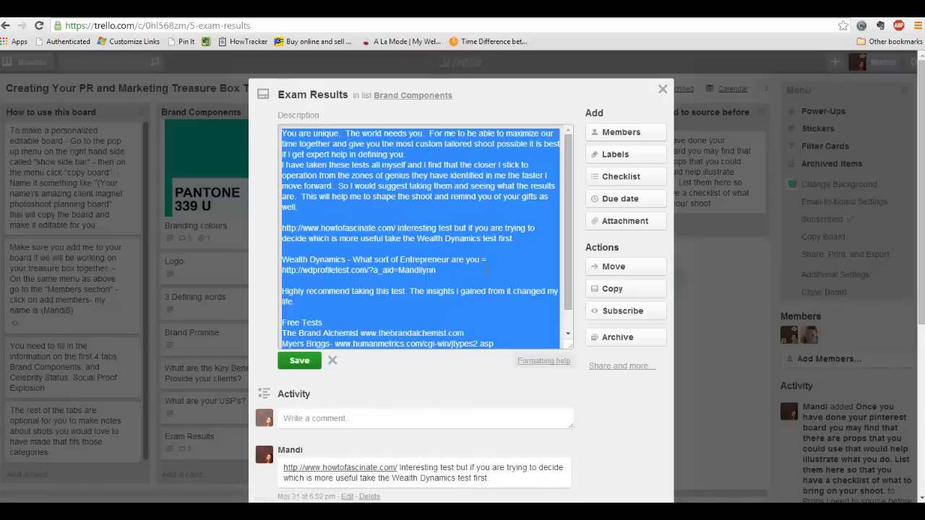
click(587, 403)
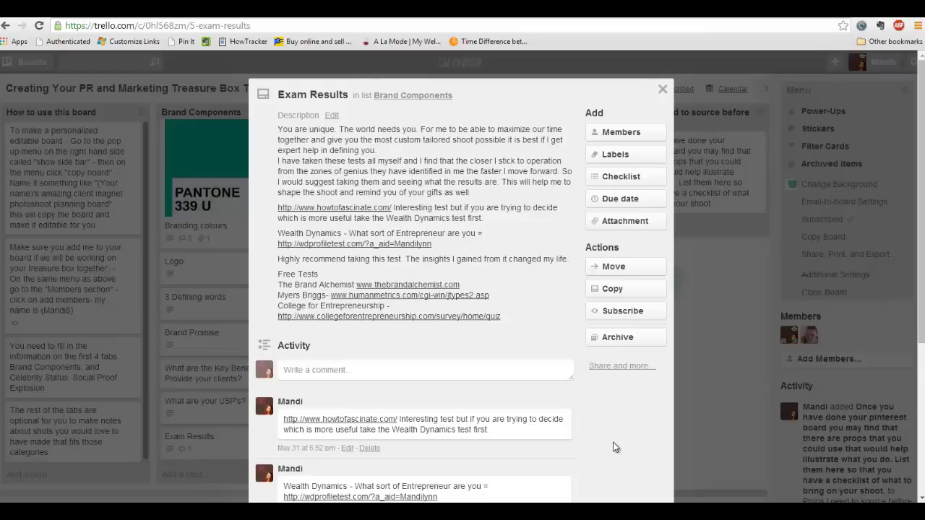
click(700, 447)
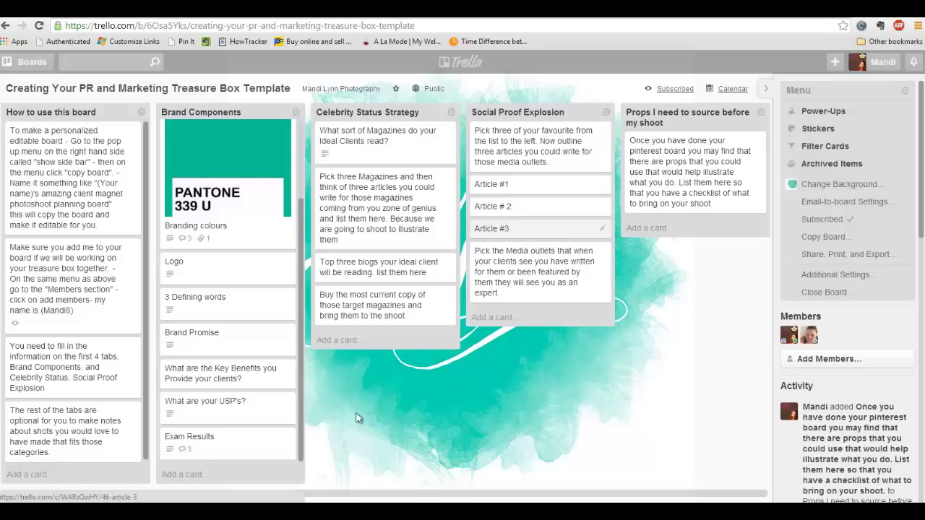
Step: Scroll the board back to show Social Proof Explosion through Photojournalistic lists
click(376, 497)
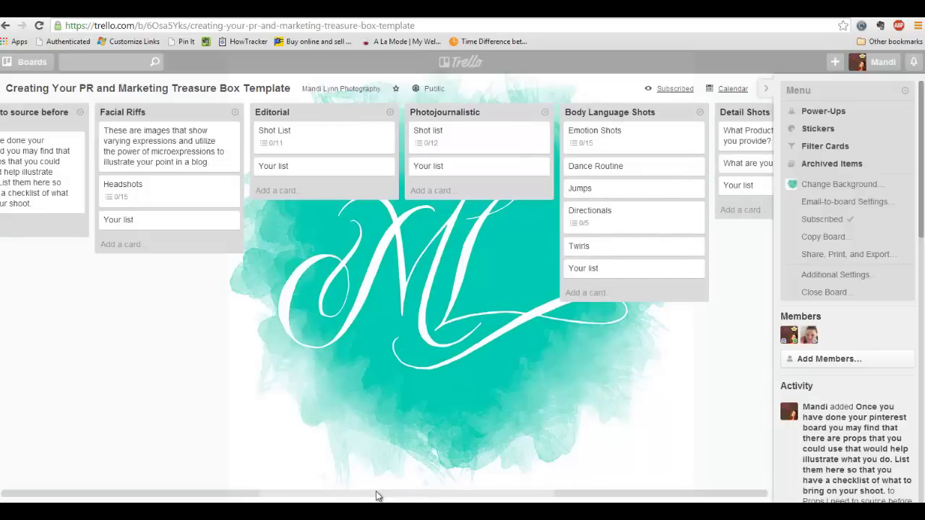
drag(376, 497, 286, 488)
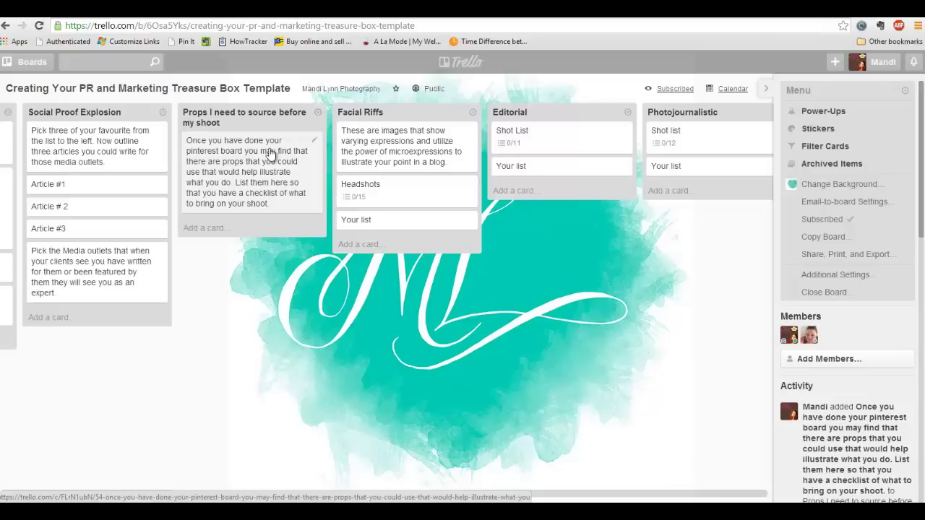
Step: Add a 'shopping list' card to the Props I need to source before my shoot list
click(216, 229)
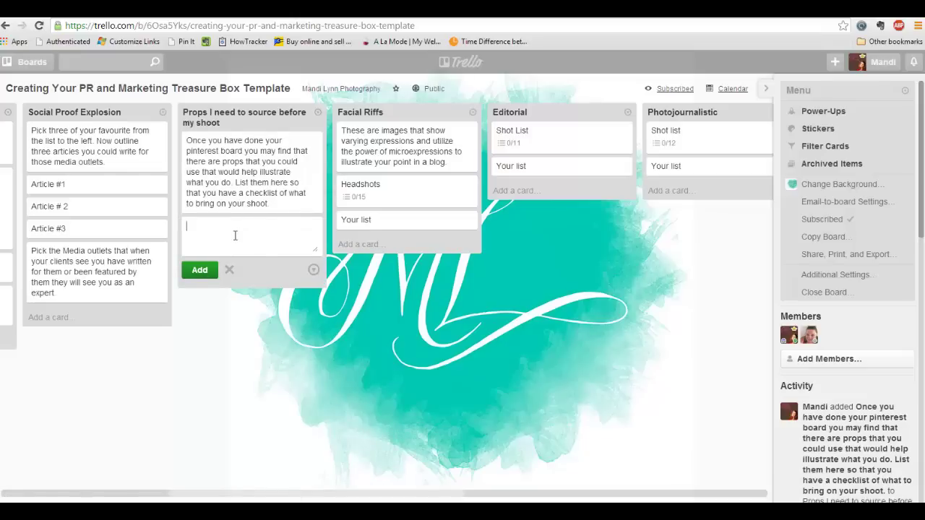
text(shopping list)
key(Return)
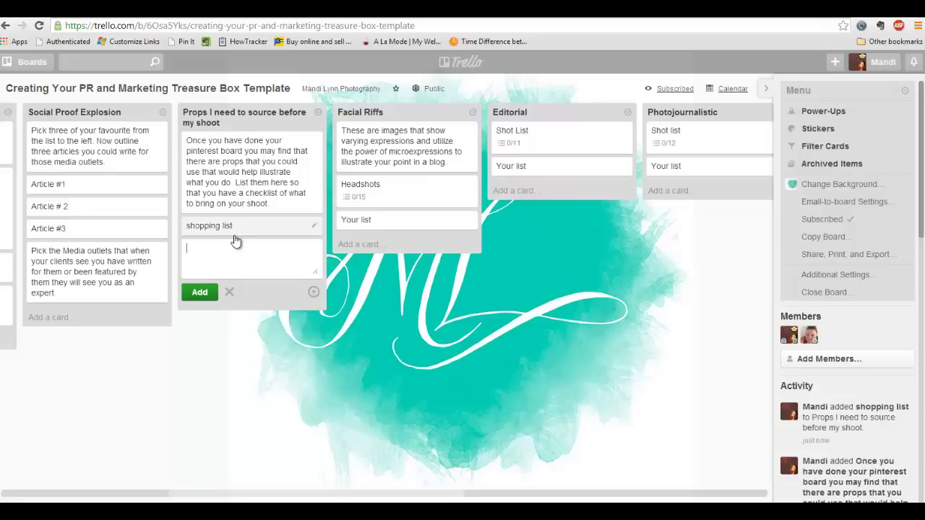
Step: Give the shopping list card an empty checklist titled 'shopping list'
click(252, 227)
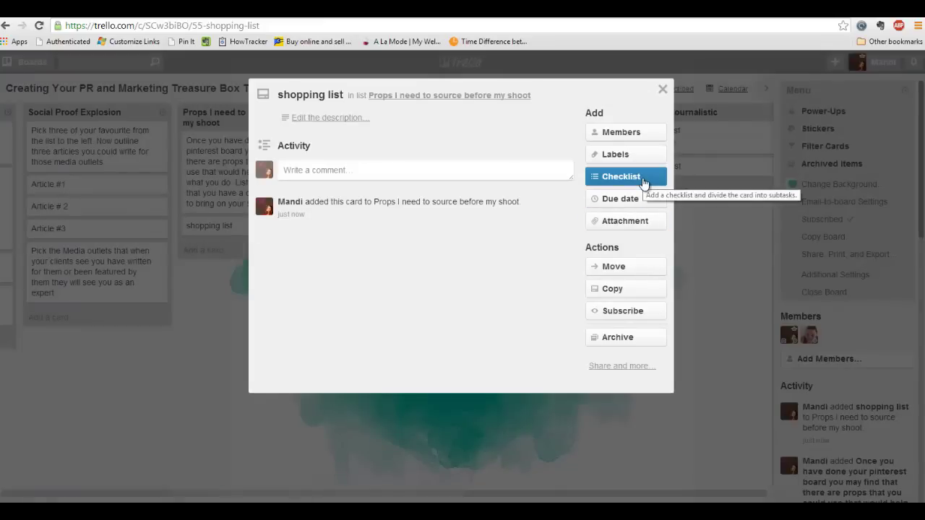
click(642, 181)
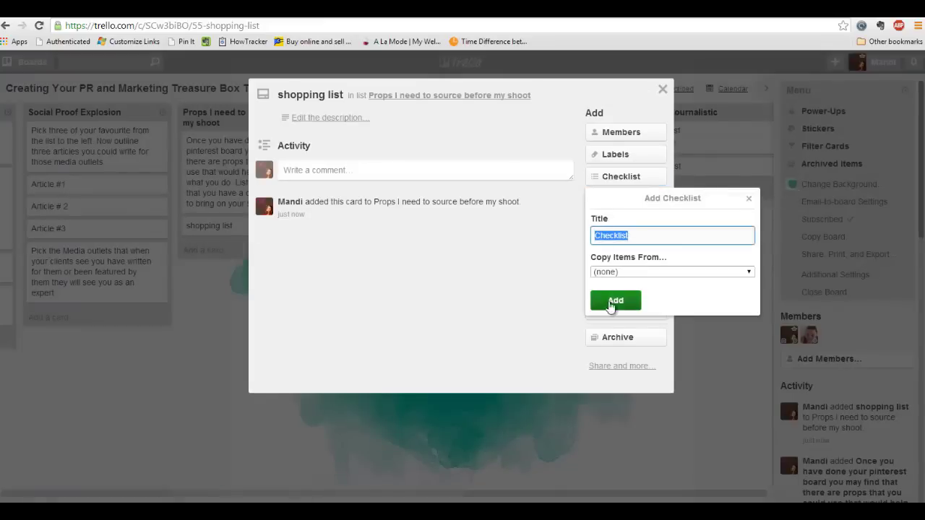
text(shopp)
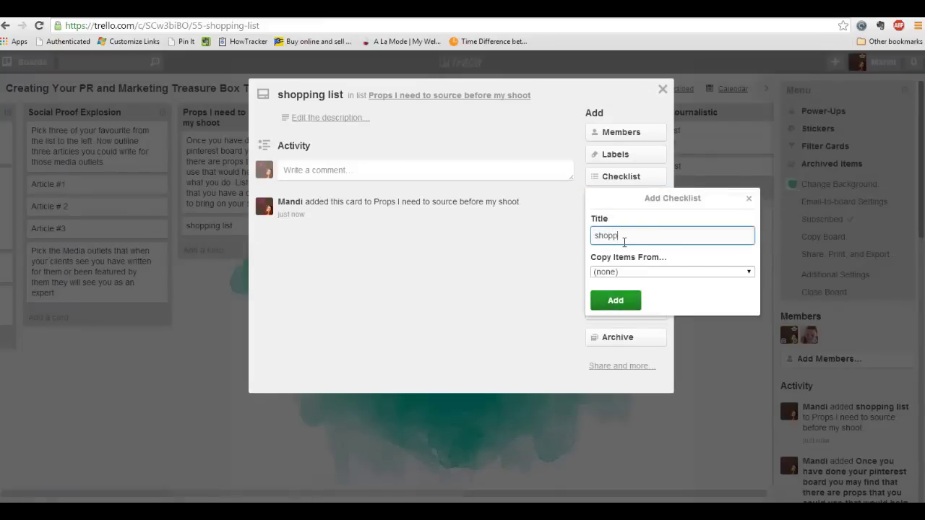
text(ing list)
click(626, 295)
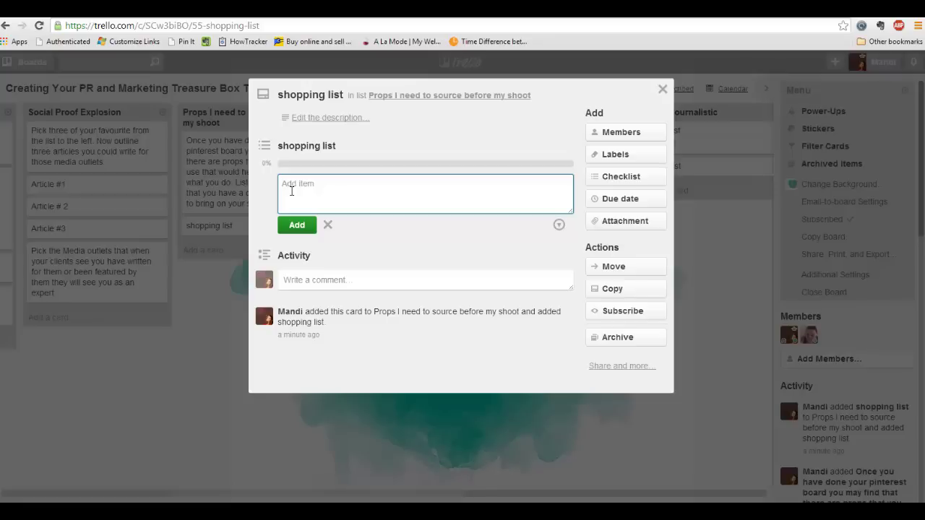
click(189, 383)
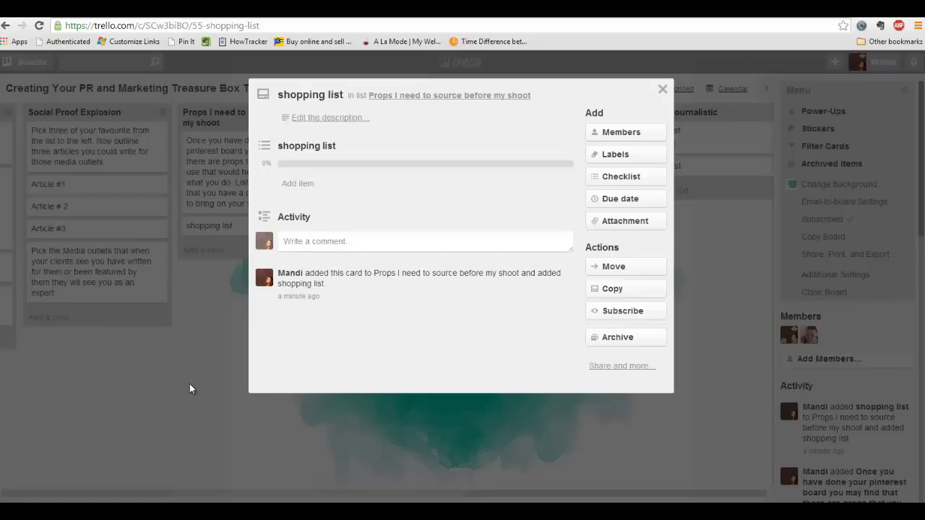
click(664, 90)
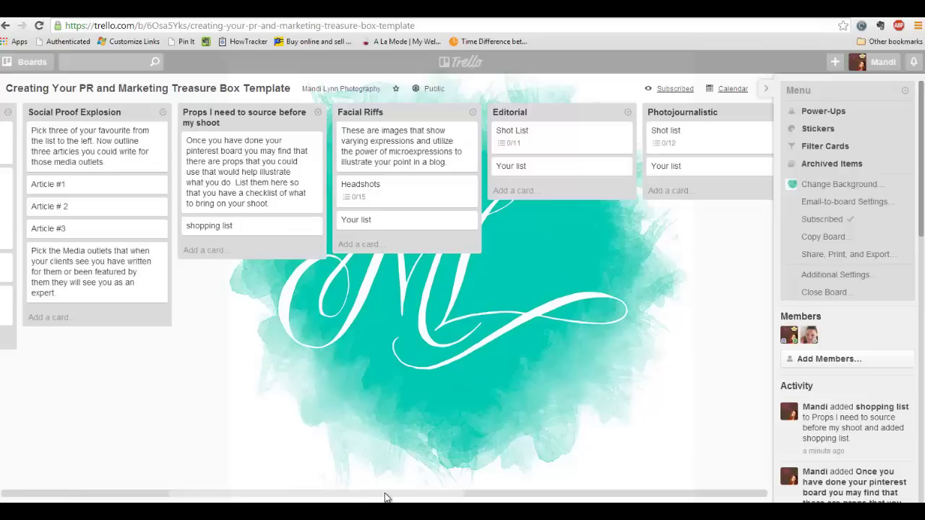
drag(385, 498, 495, 497)
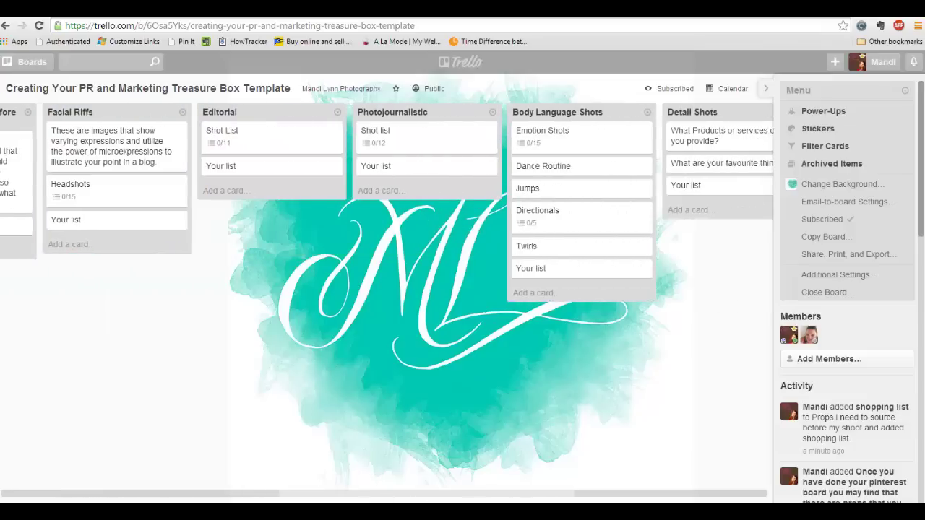
click(73, 191)
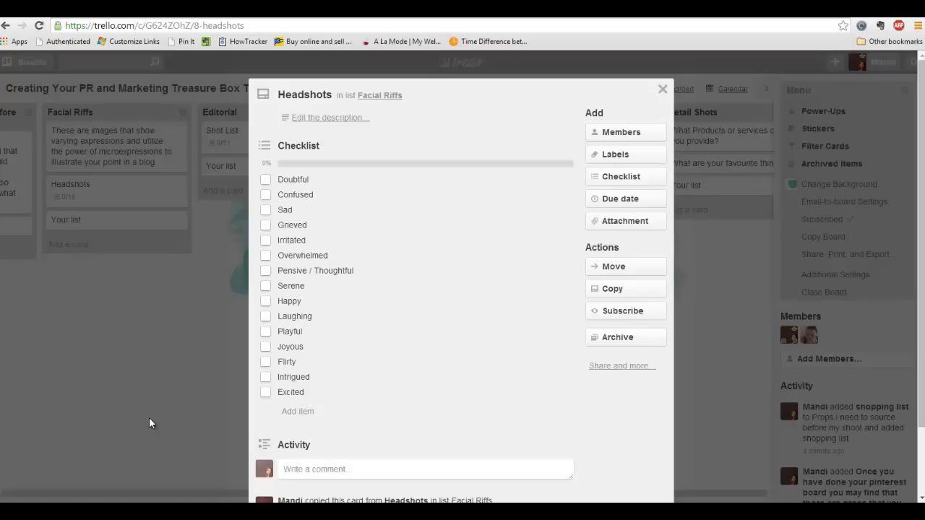
click(148, 417)
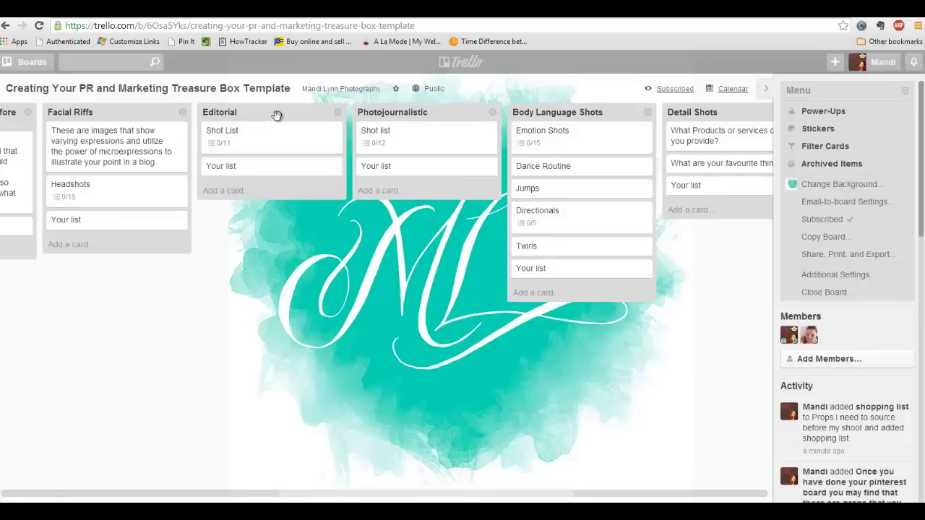
click(264, 141)
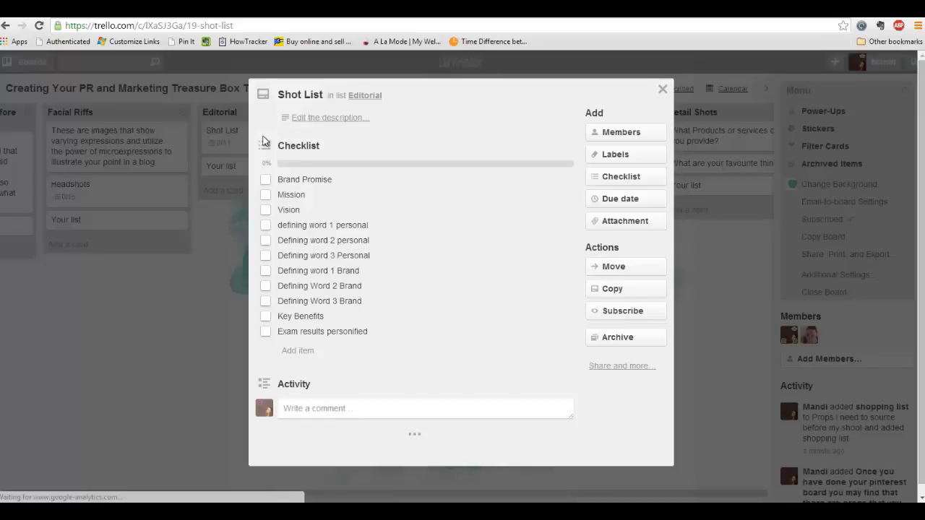
click(316, 180)
click(427, 325)
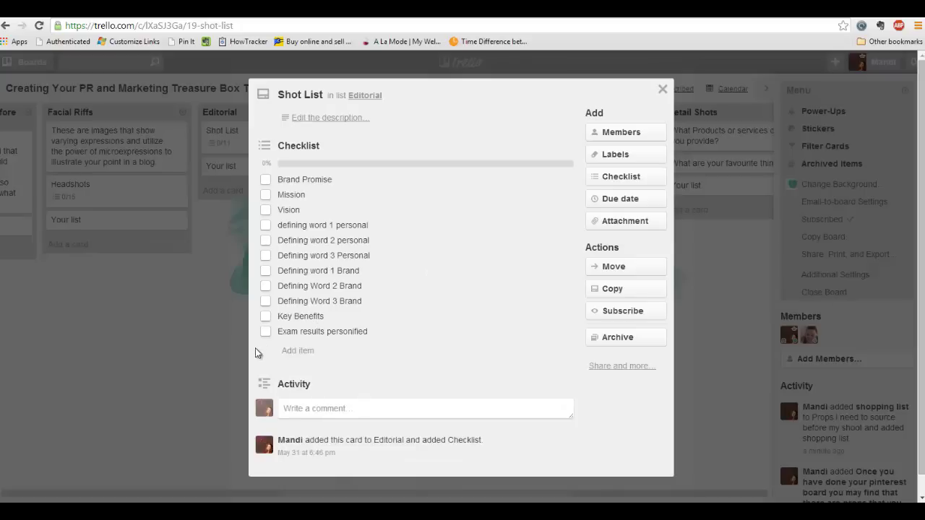
click(159, 385)
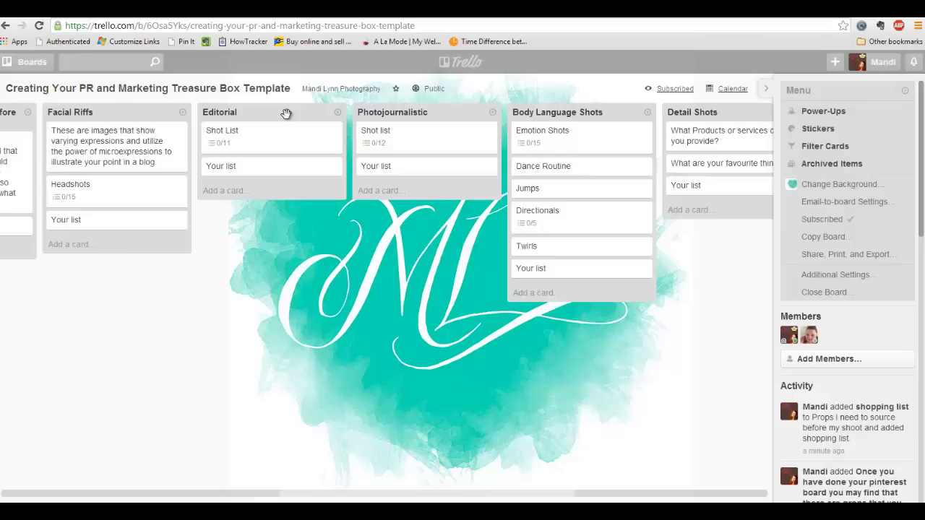
click(433, 144)
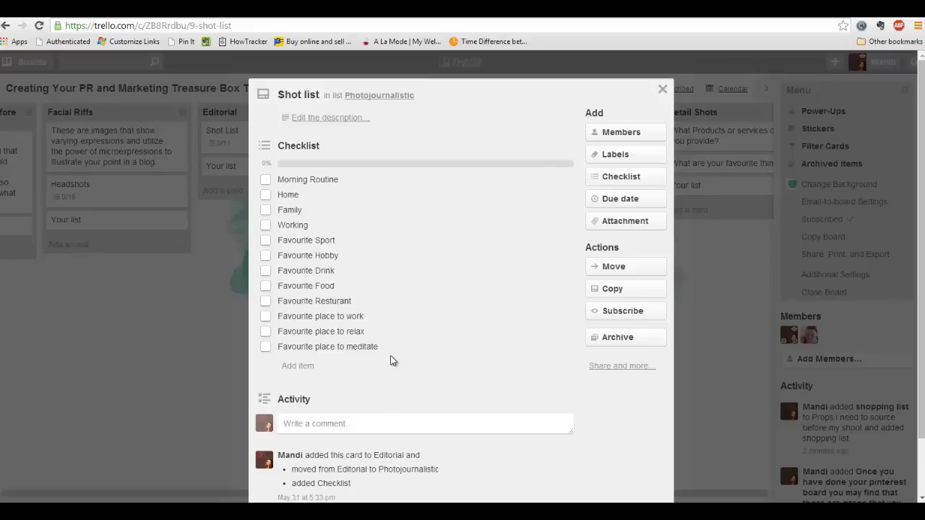
click(184, 408)
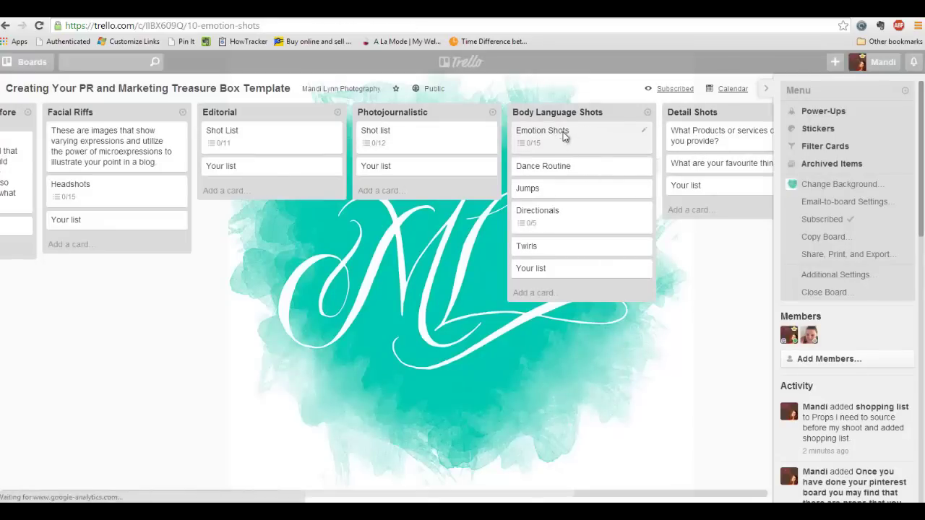
click(563, 138)
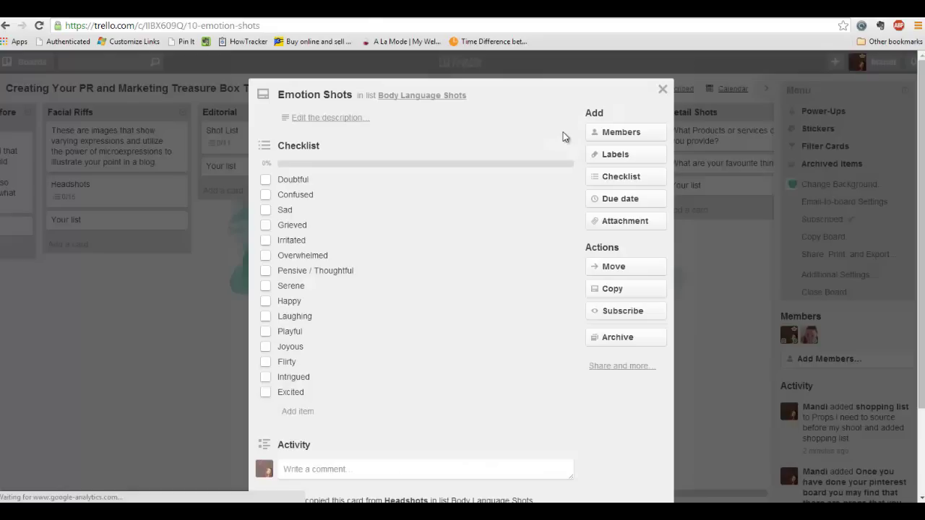
click(93, 448)
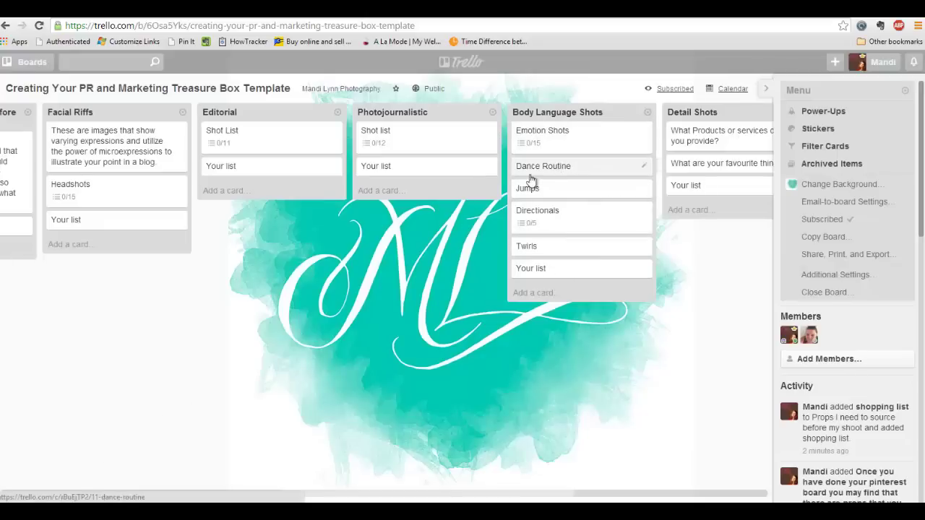
click(575, 223)
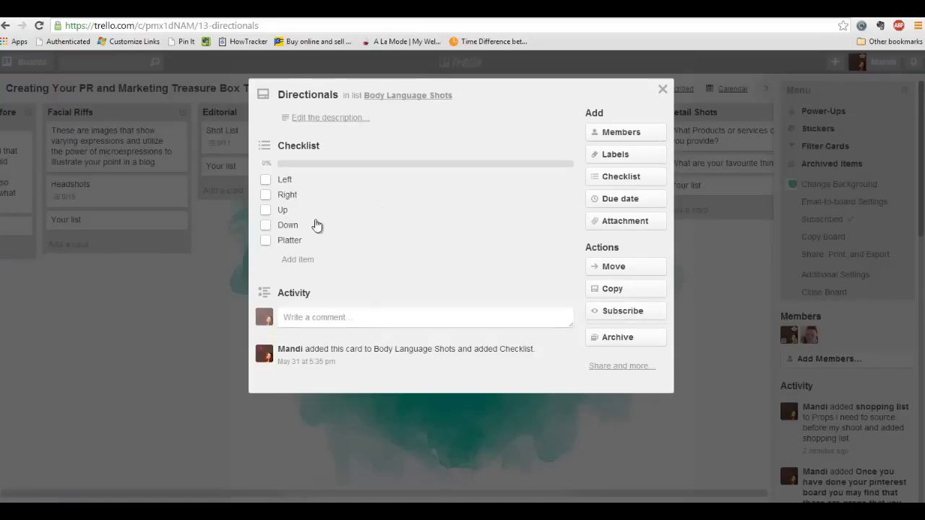
click(135, 355)
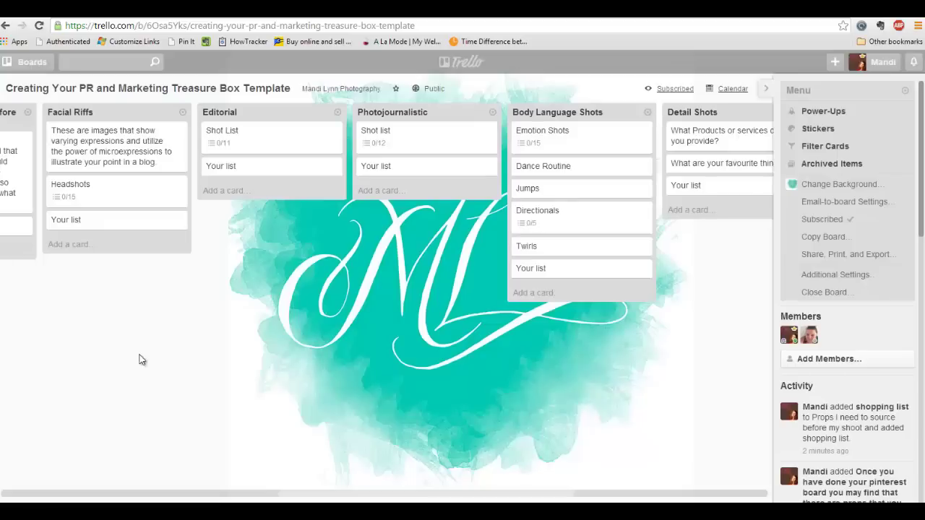
click(718, 116)
click(635, 413)
drag(296, 497, 398, 502)
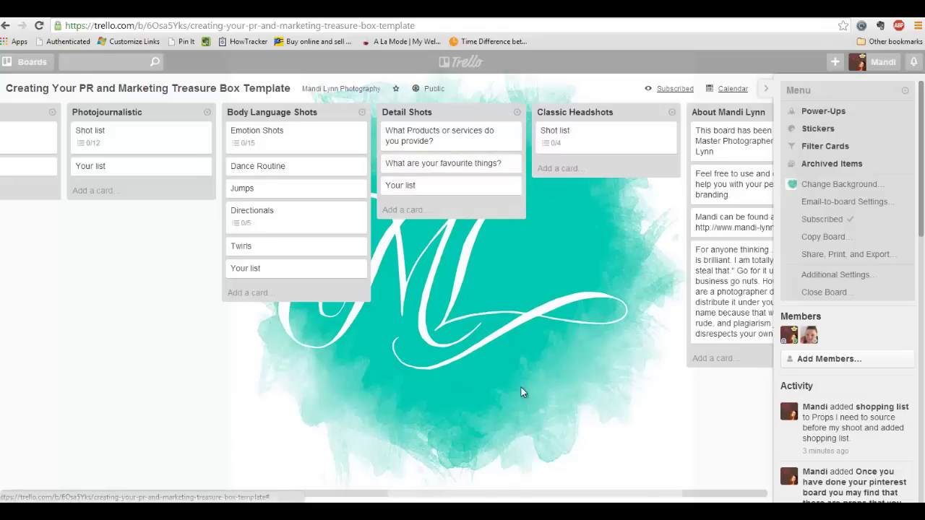
drag(513, 499, 541, 499)
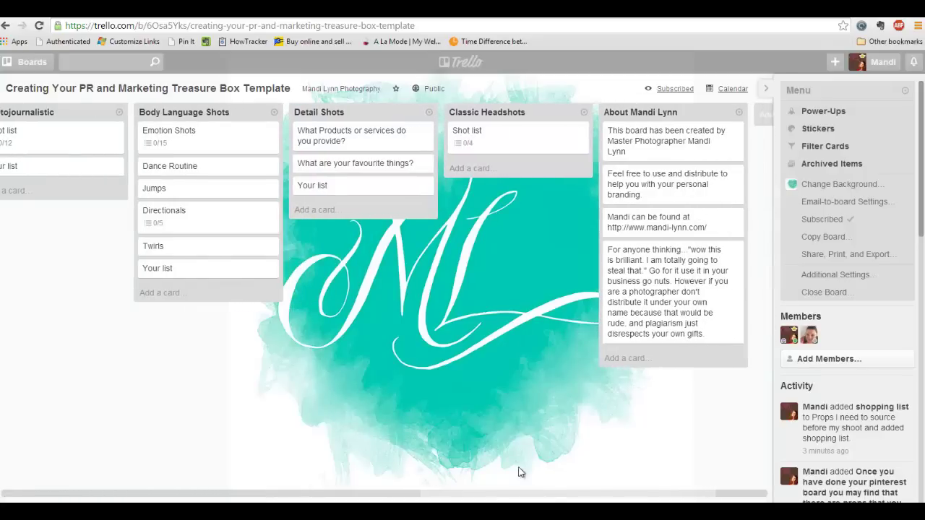
click(477, 138)
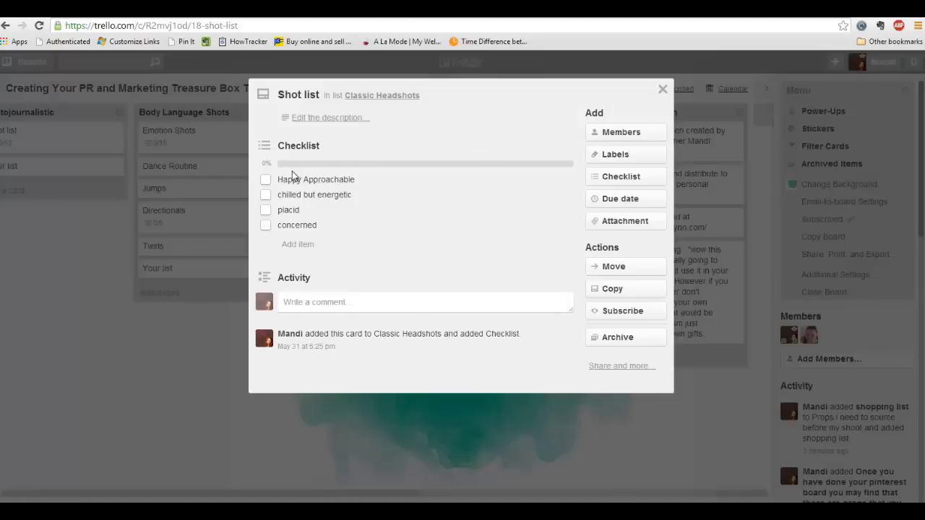
click(220, 385)
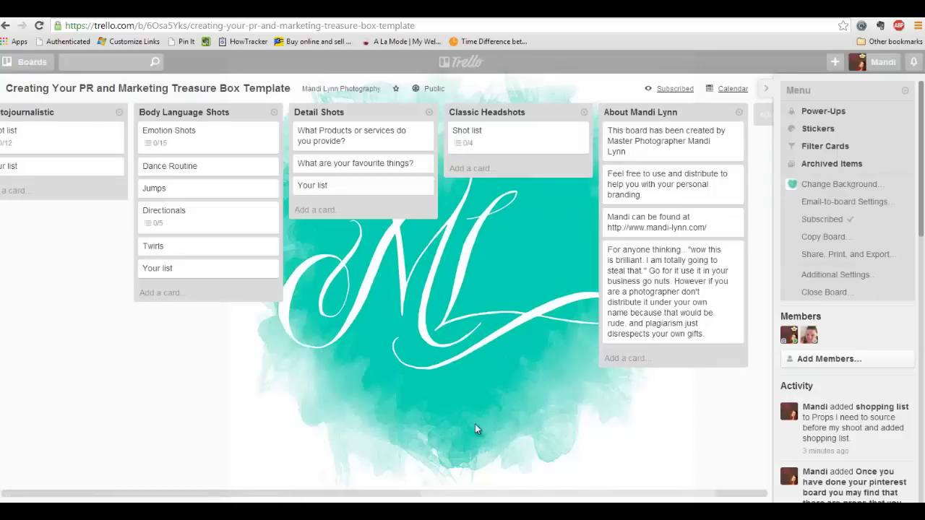
drag(462, 494, 44, 493)
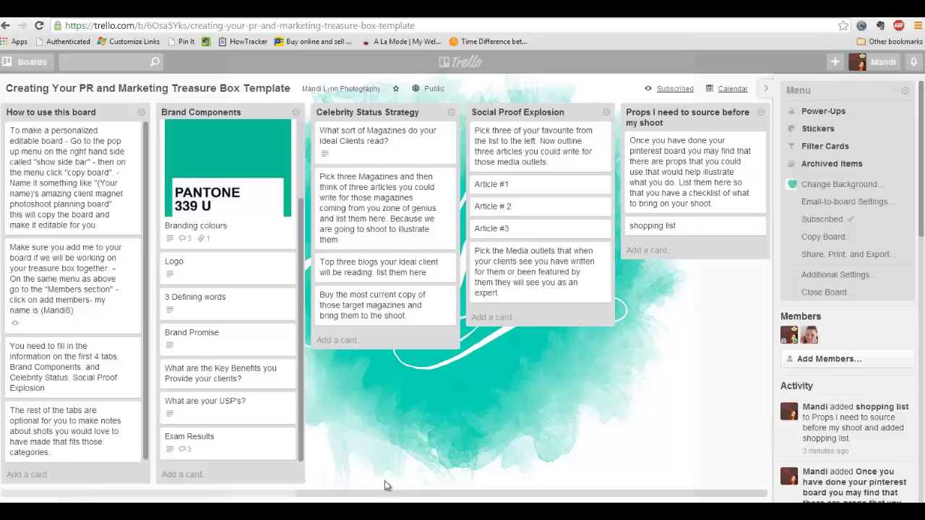
Step: Return to the five-slide Untitled presentation in Google Slides
click(798, 17)
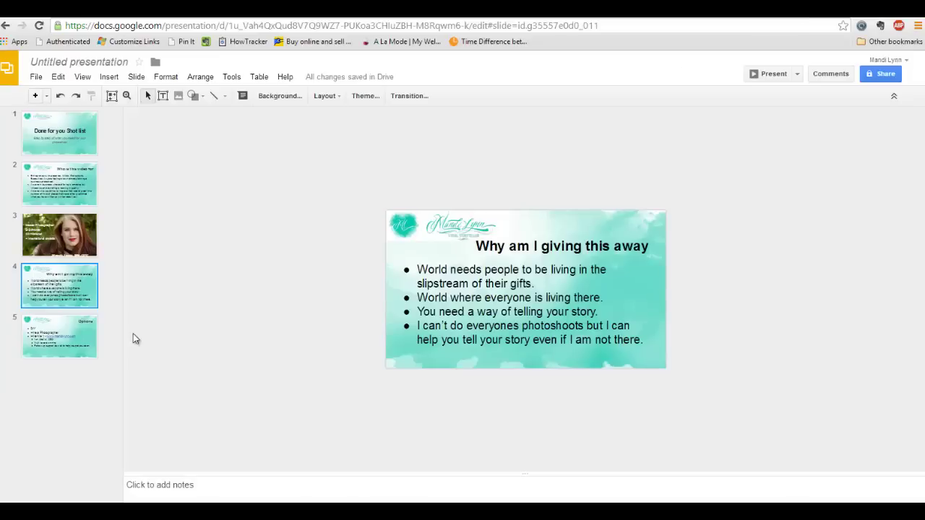